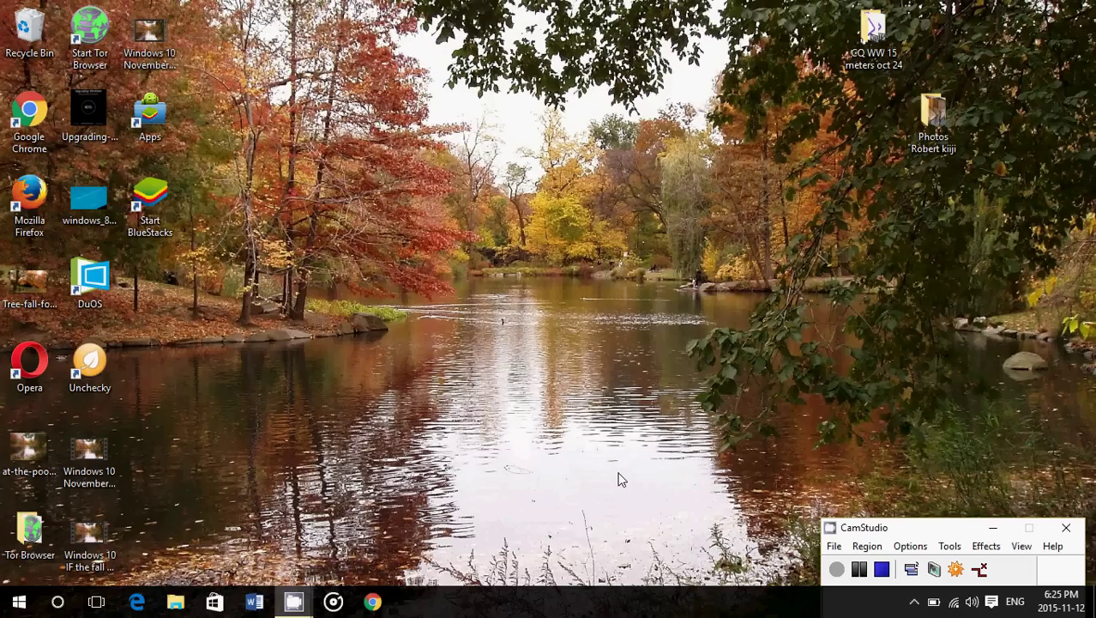
# - View Cortana's daily summary, then search 'cortana' and open the Cortana & Search settings
pyautogui.click(58, 602)
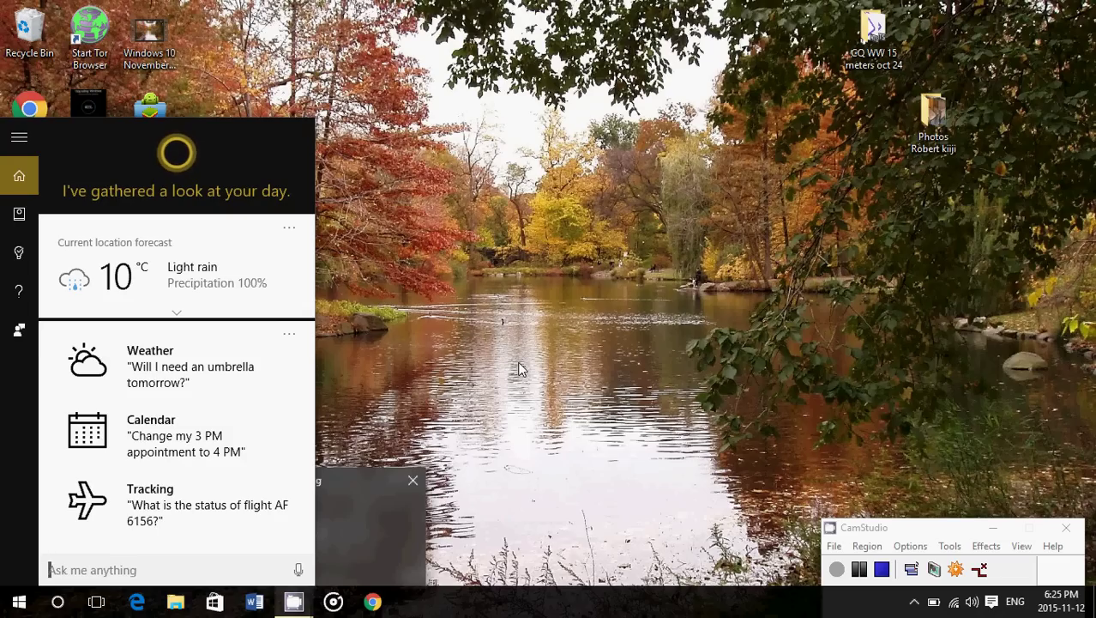
pyautogui.click(547, 340)
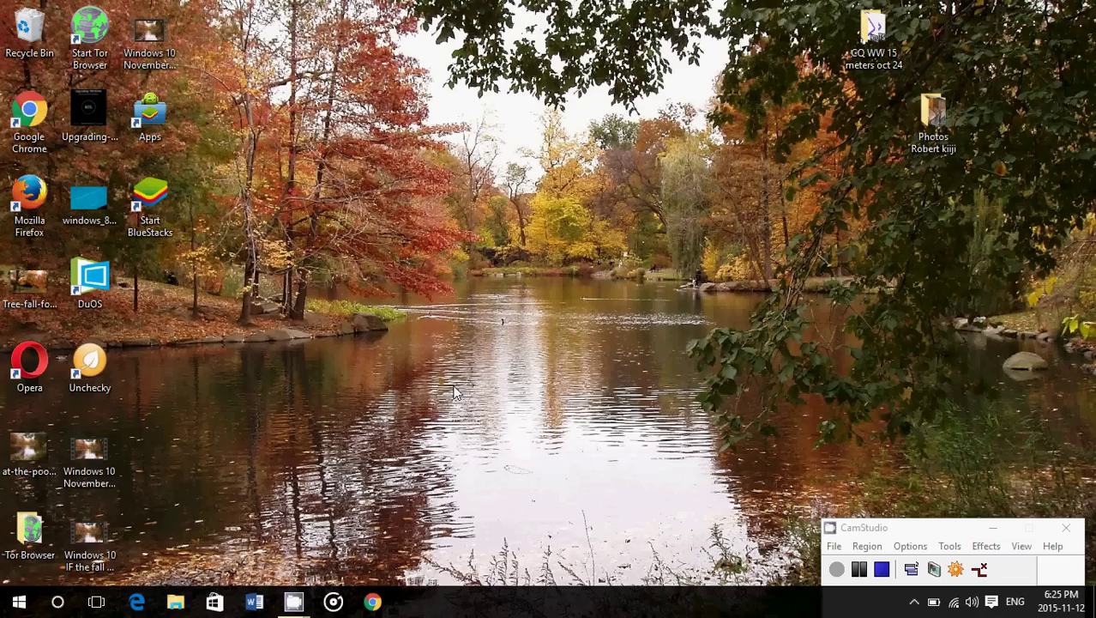
pyautogui.click(60, 601)
pyautogui.write('co')
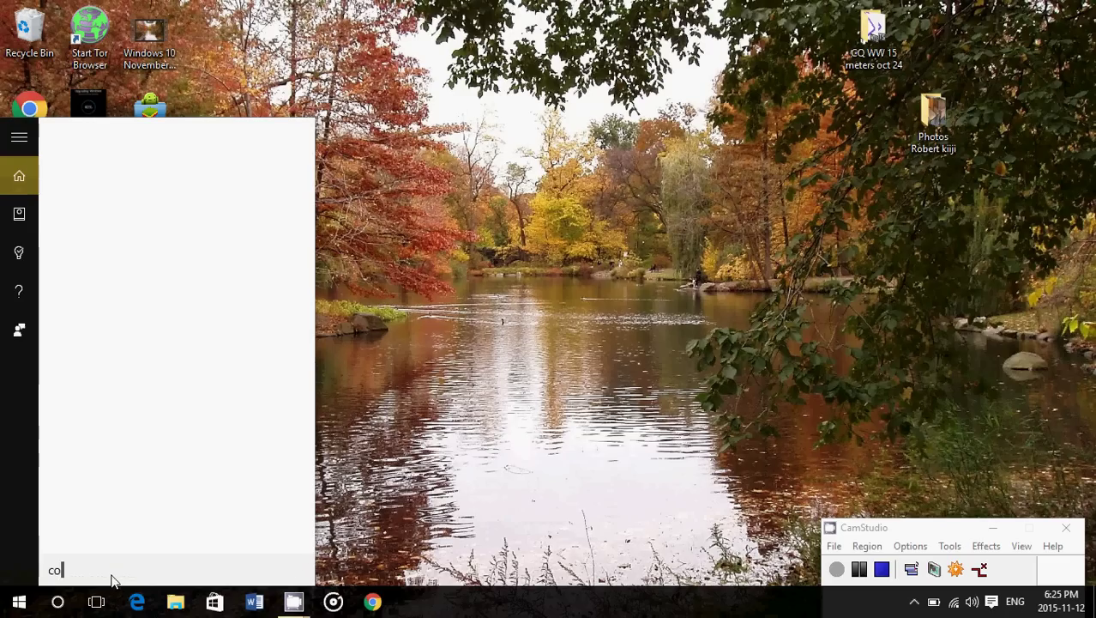
pyautogui.write('rtana')
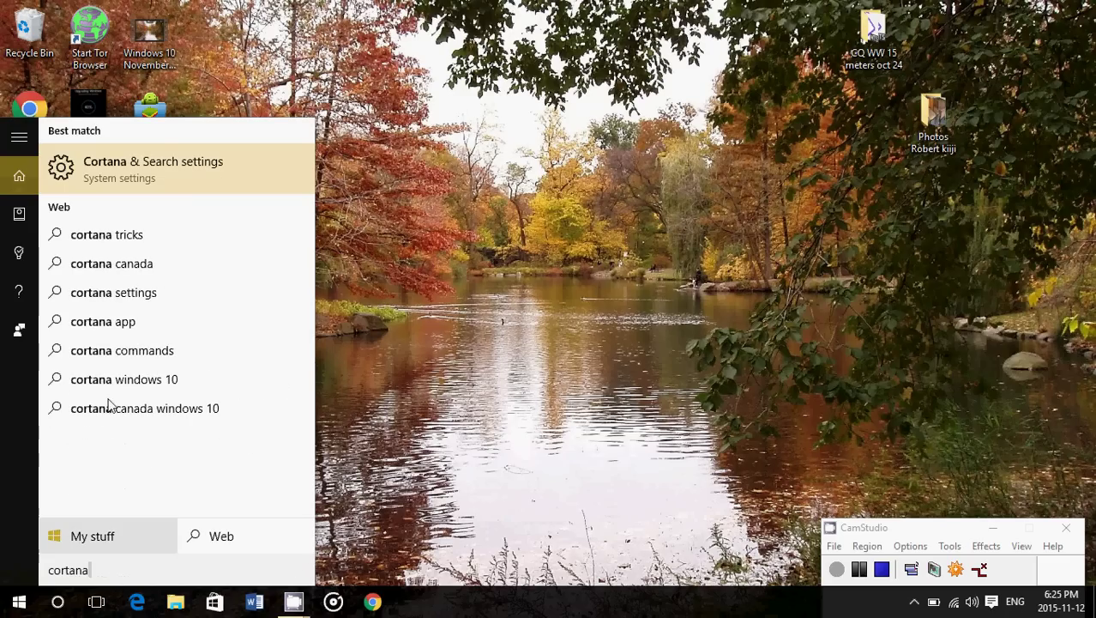
pyautogui.click(164, 174)
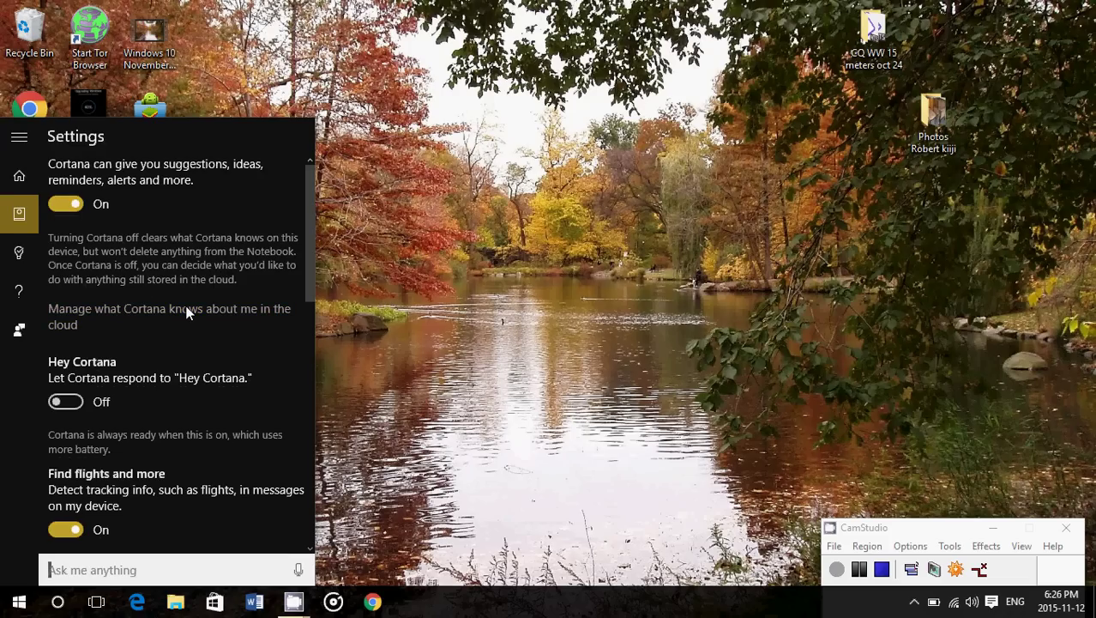
pyautogui.scroll(-2, 126, 403)
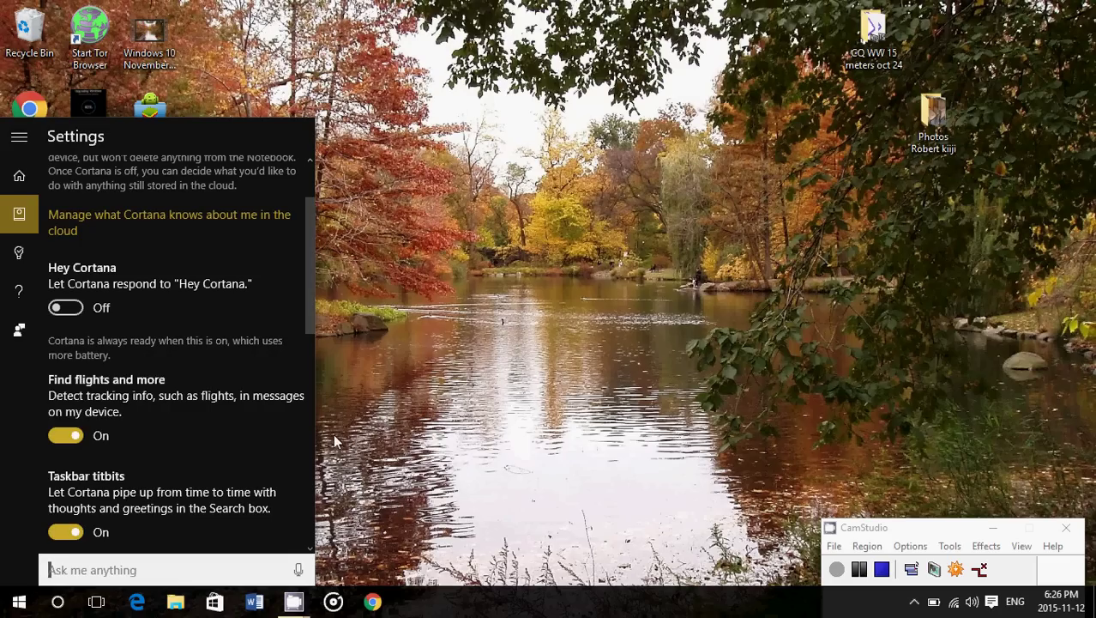
# - Close the Cortana panel and dismiss the desktop shortcut menu
pyautogui.click(387, 527)
pyautogui.rightClick(387, 527)
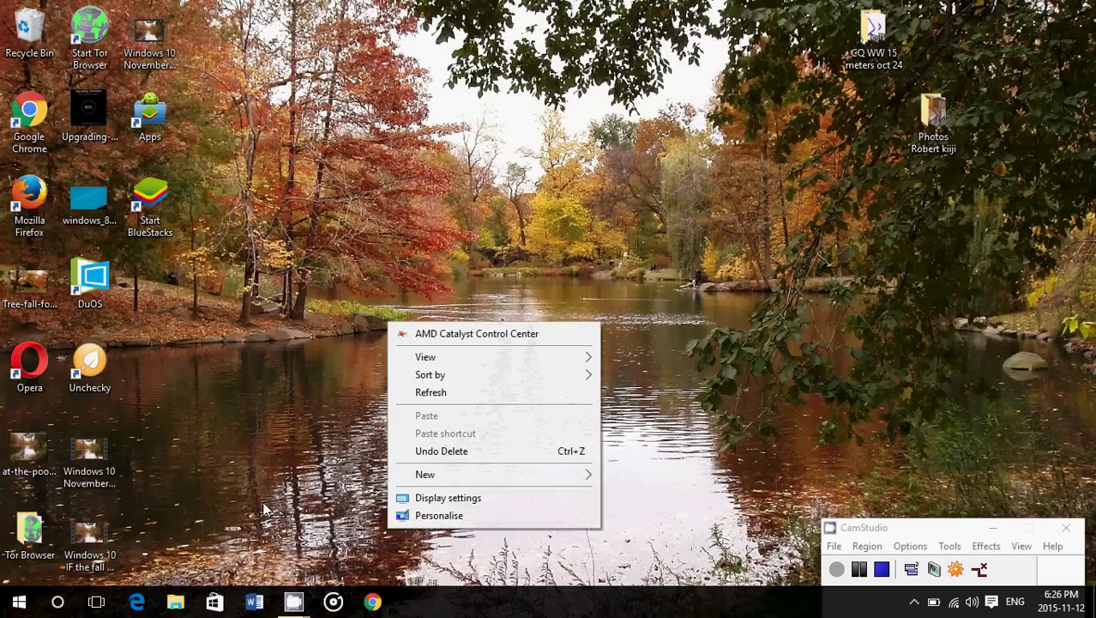
pyautogui.click(264, 509)
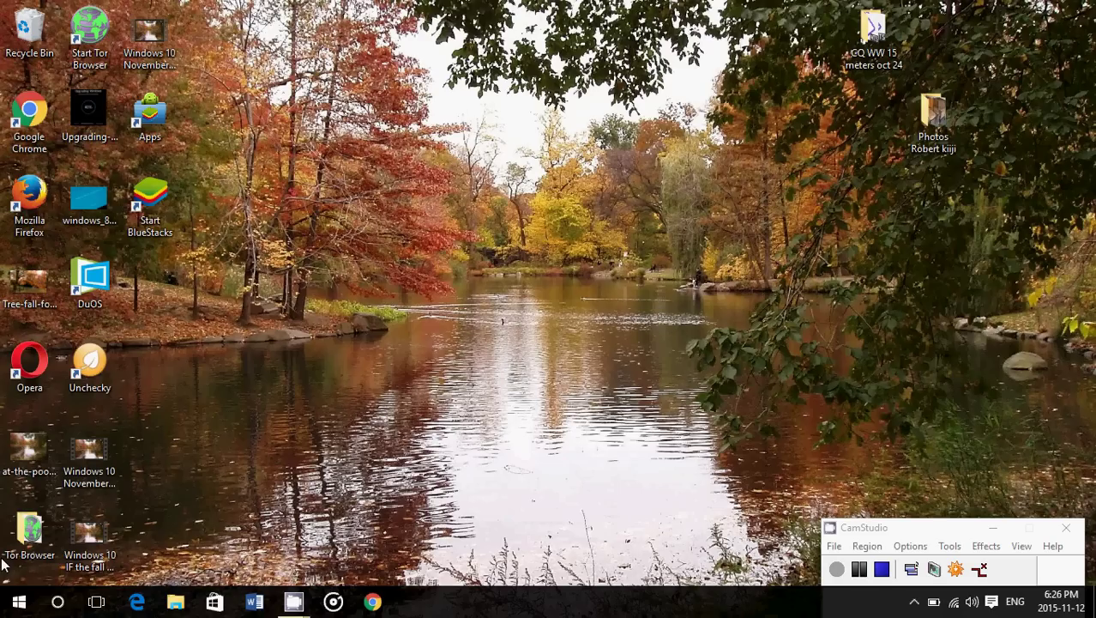
# - Search 'language' to open Region & language and check the English (Canada) speech language
pyautogui.click(59, 603)
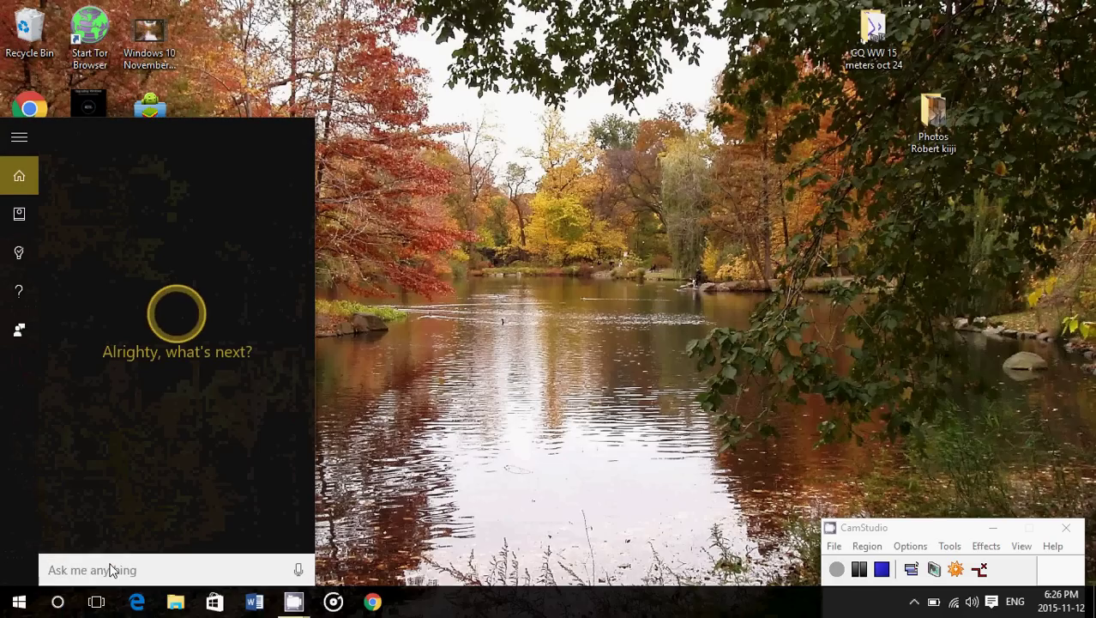
pyautogui.write('langu')
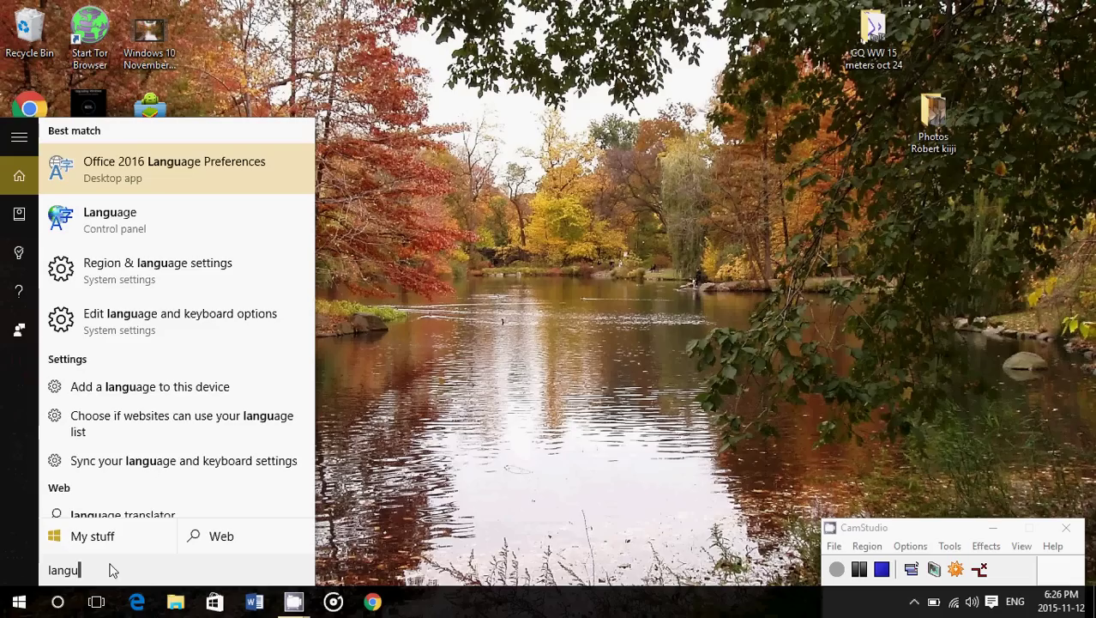
pyautogui.write('age')
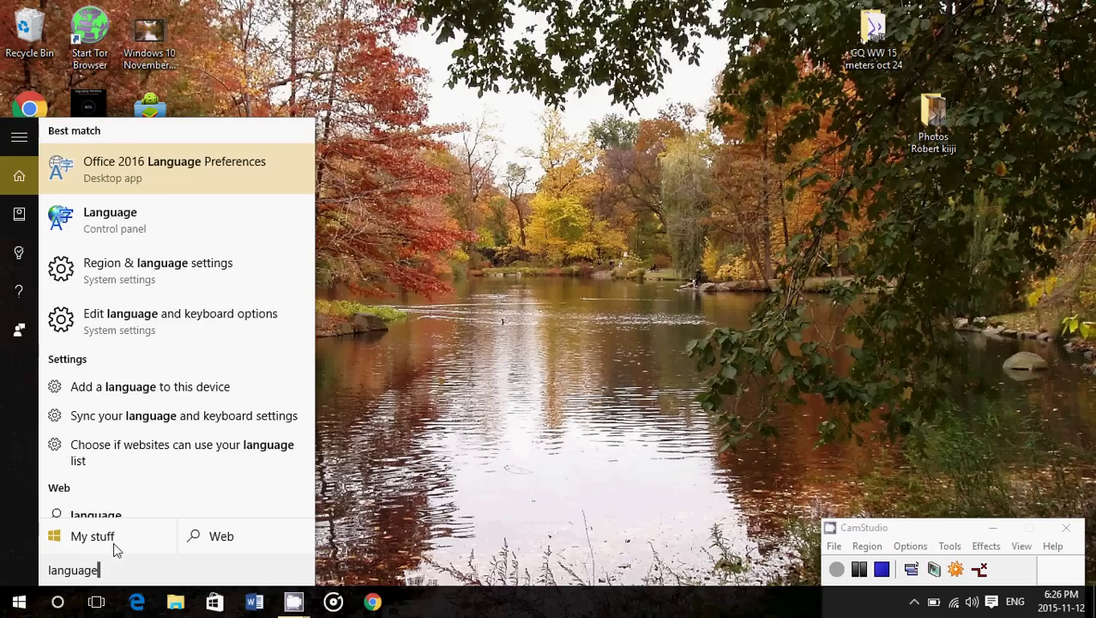
pyautogui.click(142, 272)
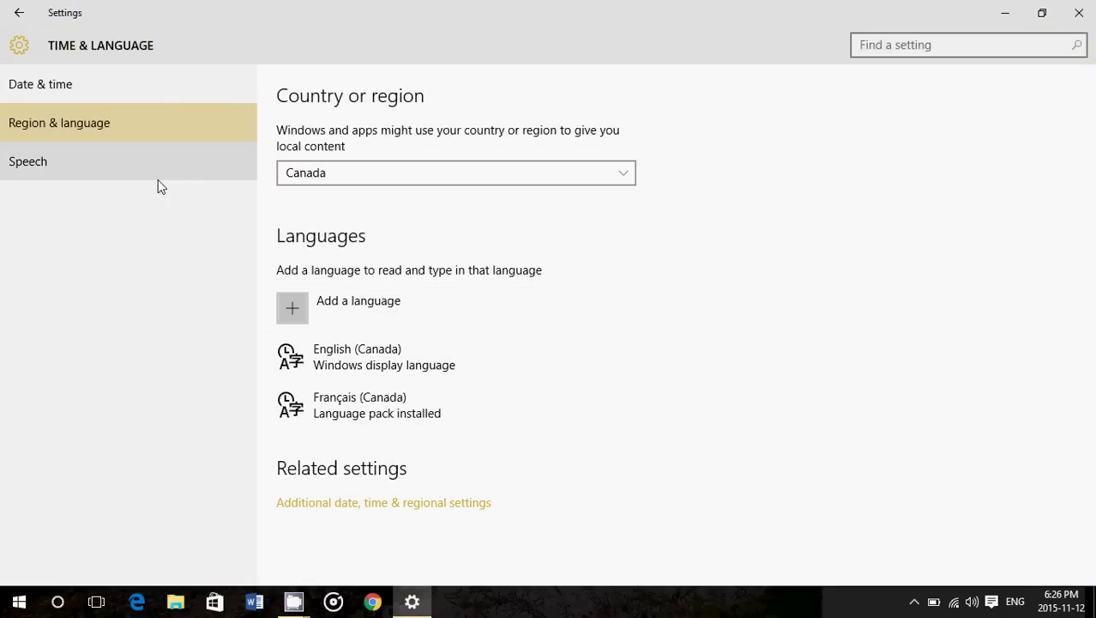
pyautogui.click(84, 169)
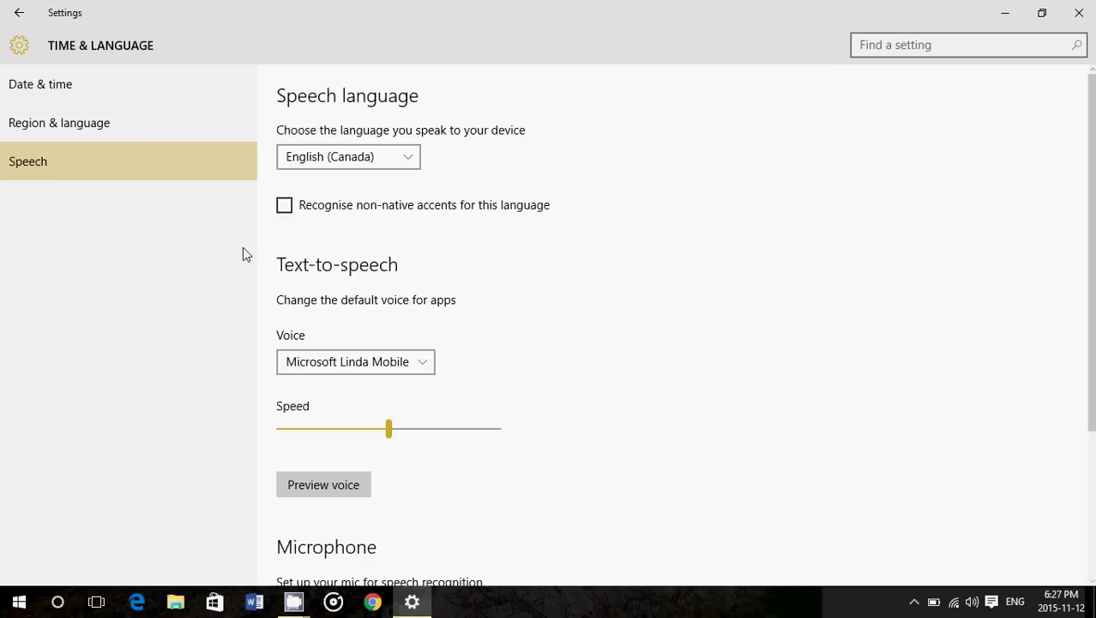
# - Review the English (Canada) language options in Region & language, then return to Settings home
pyautogui.scroll(-3, 404, 338)
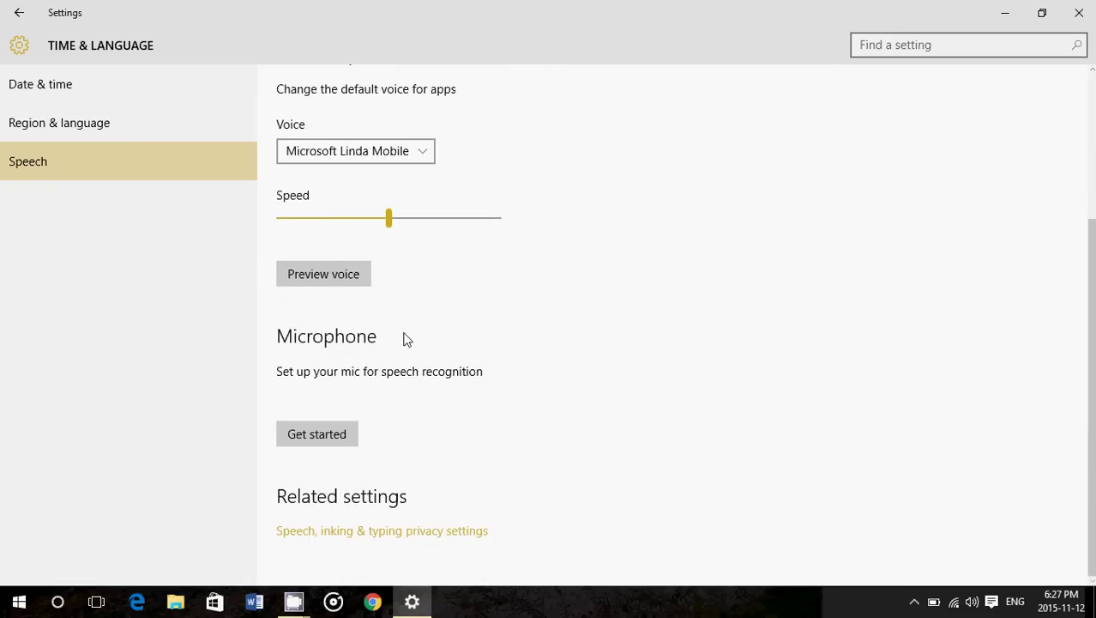
pyautogui.scroll(3, 404, 338)
pyautogui.click(140, 127)
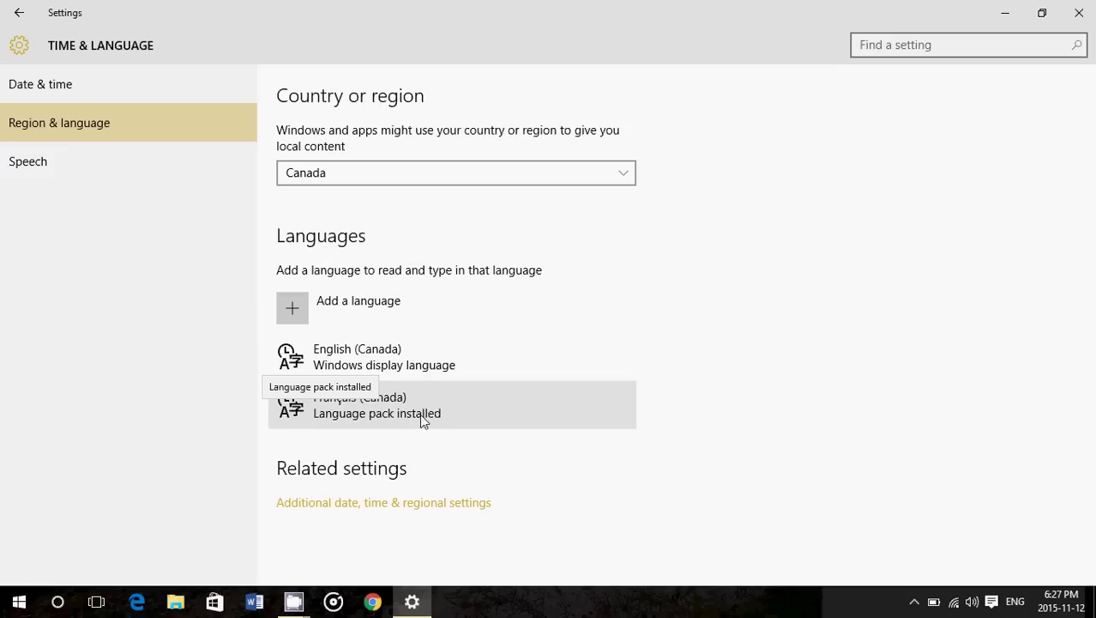
pyautogui.click(382, 369)
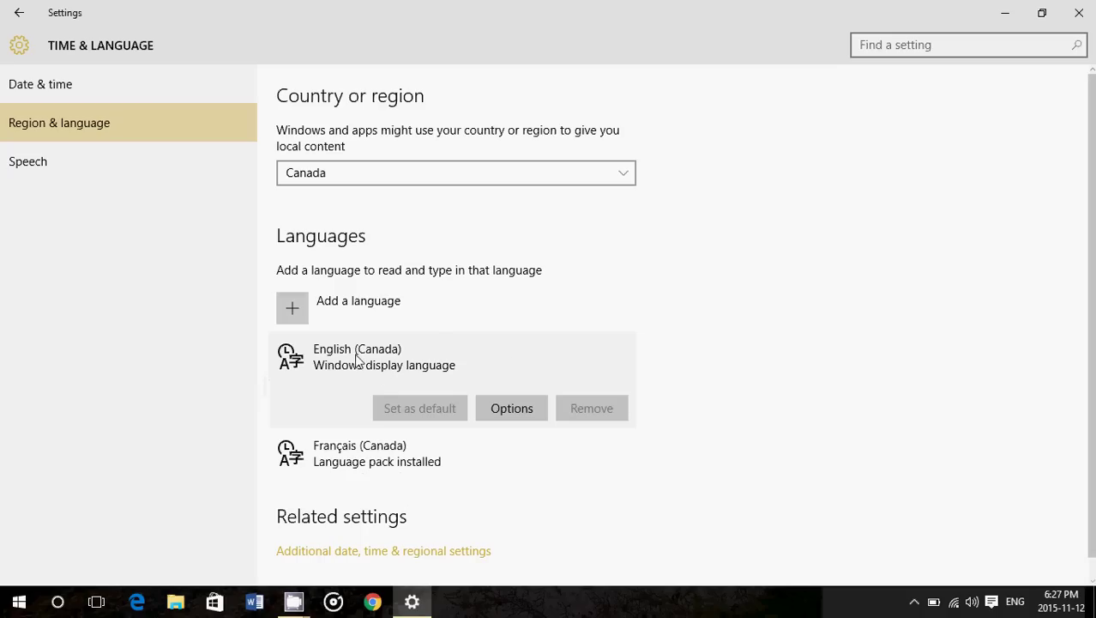
pyautogui.click(521, 408)
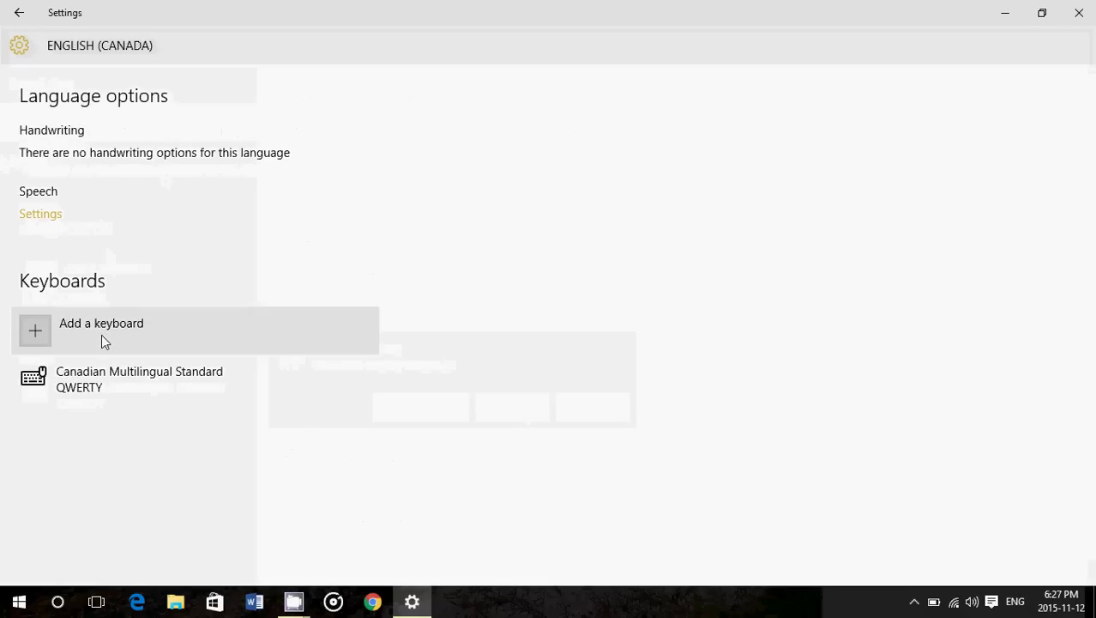
pyautogui.click(19, 14)
pyautogui.click(19, 14)
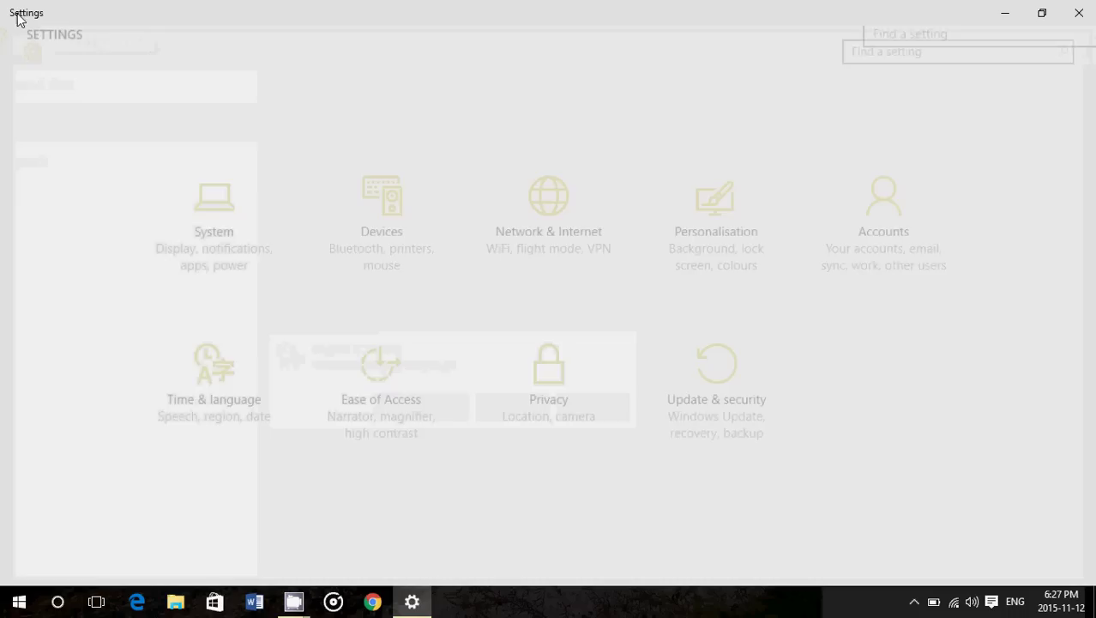
# - Reopen Region & language via a 'language' search, recheck Speech, then close Settings
pyautogui.click(1078, 12)
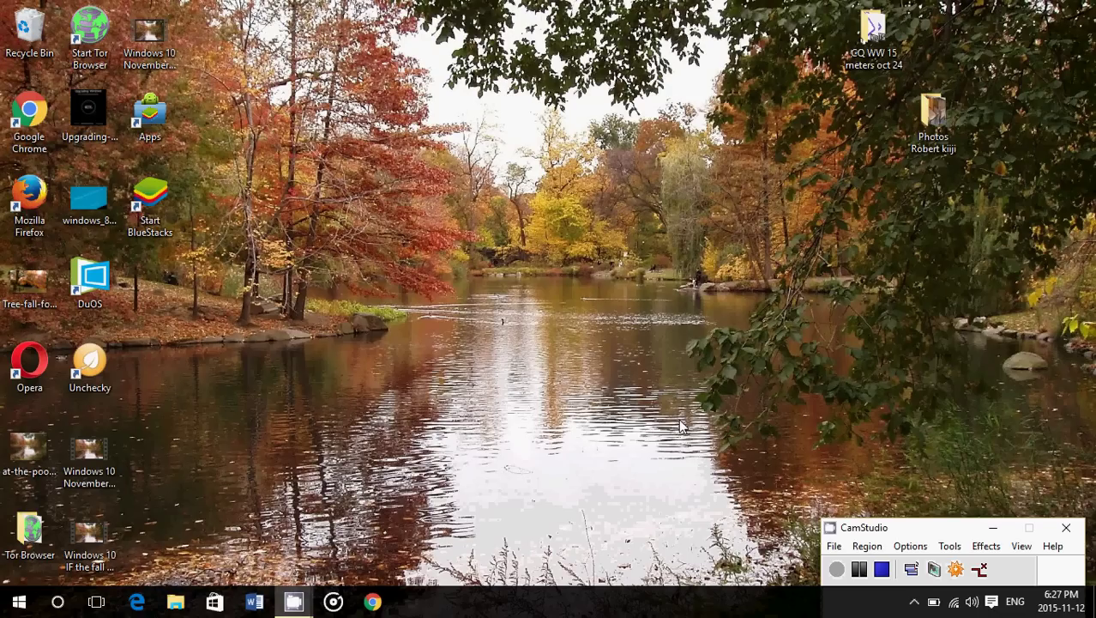
pyautogui.click(56, 603)
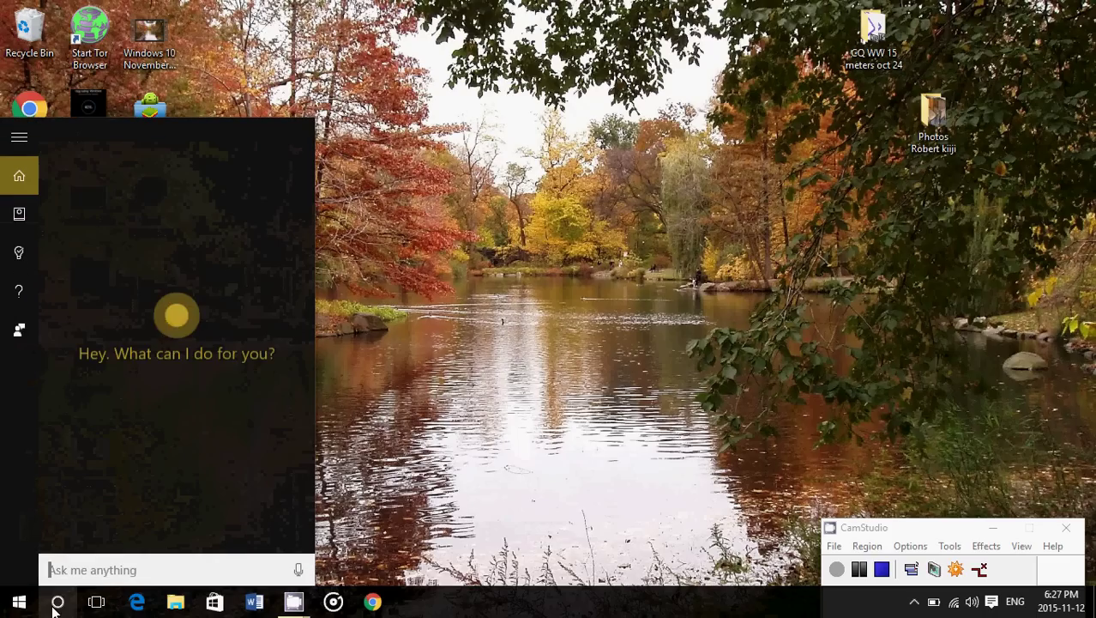
pyautogui.write('l')
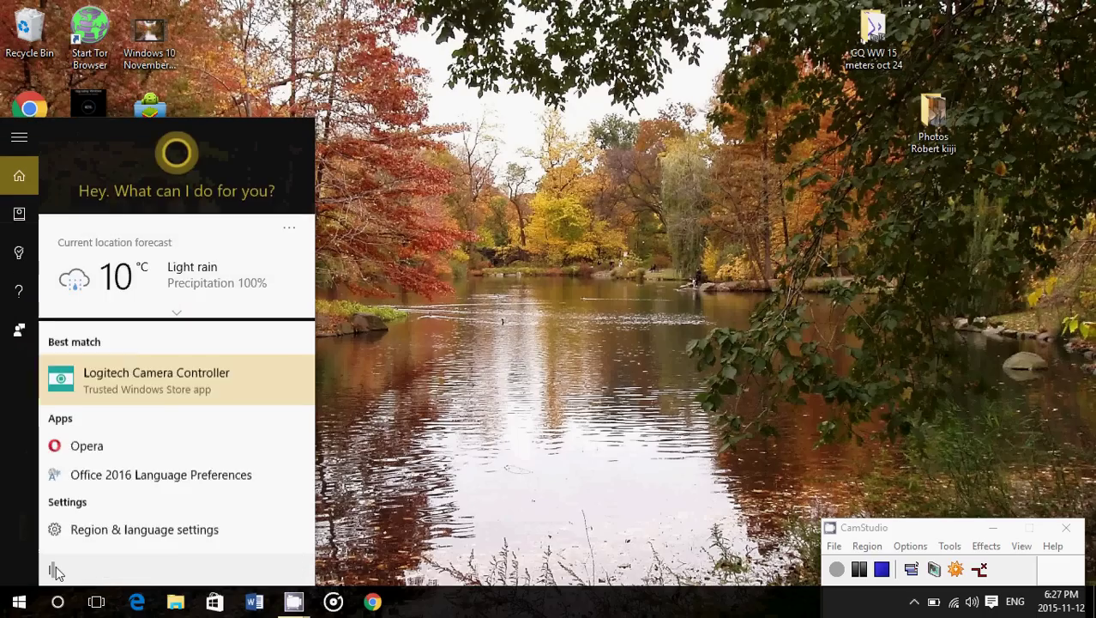
pyautogui.write('anguage')
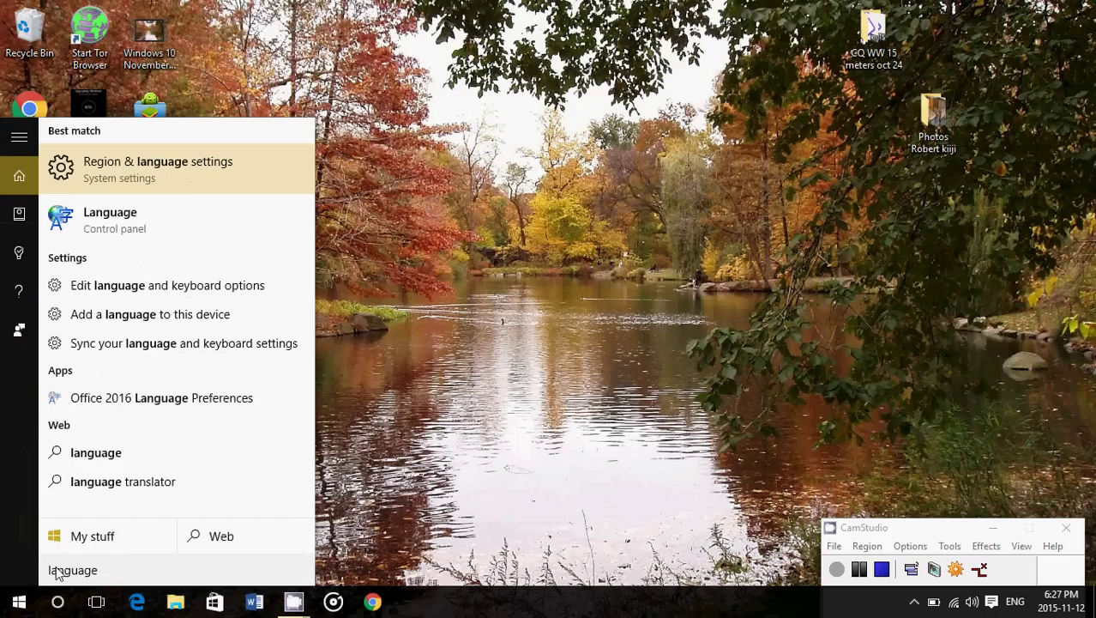
pyautogui.click(145, 170)
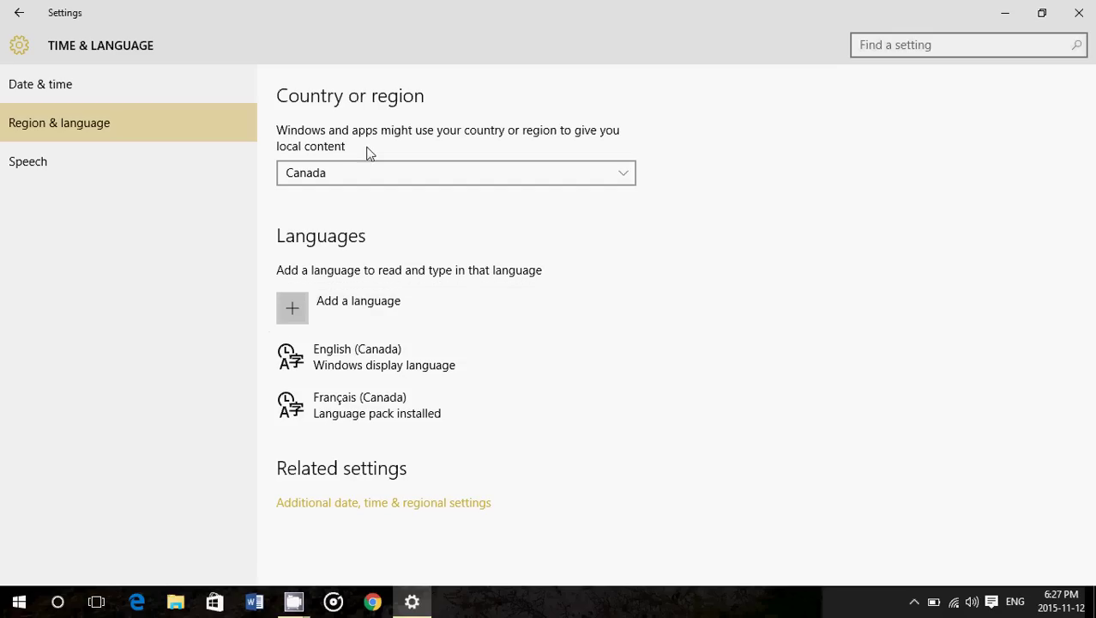
pyautogui.click(131, 168)
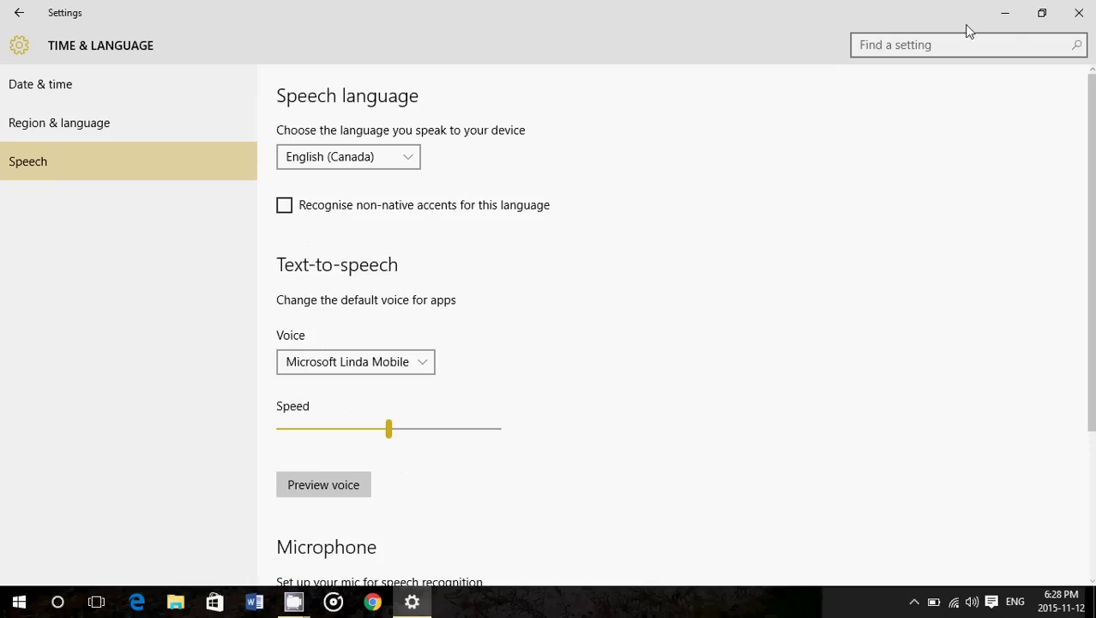
pyautogui.click(1076, 13)
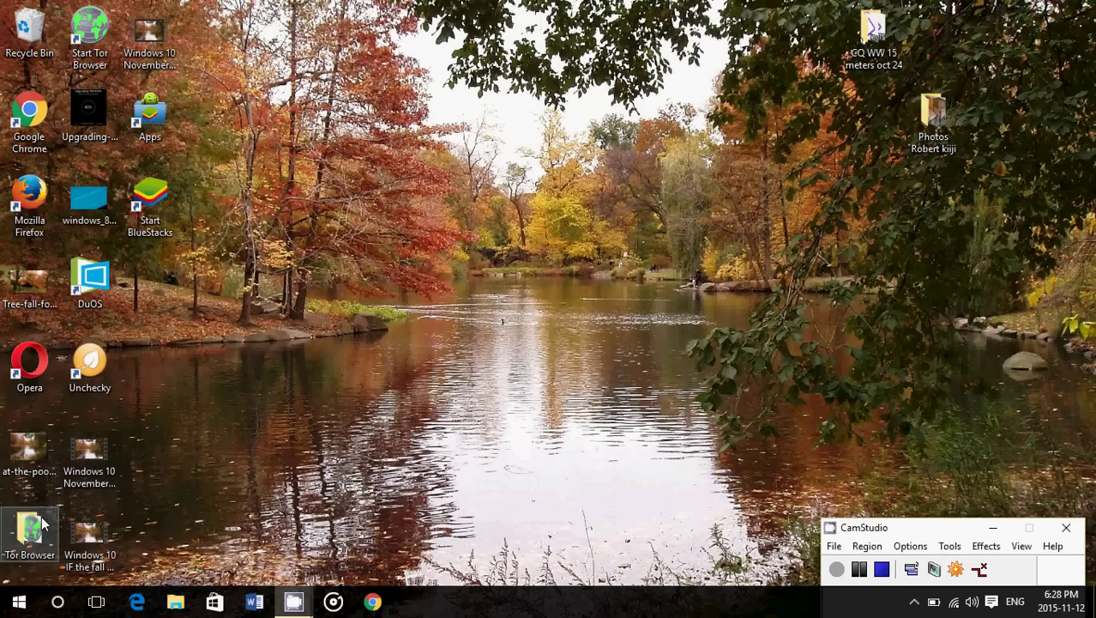
# - View the Sleep, Shut down and Restart power options, then show Cortana's 10 °C light-rain summary
pyautogui.click(14, 605)
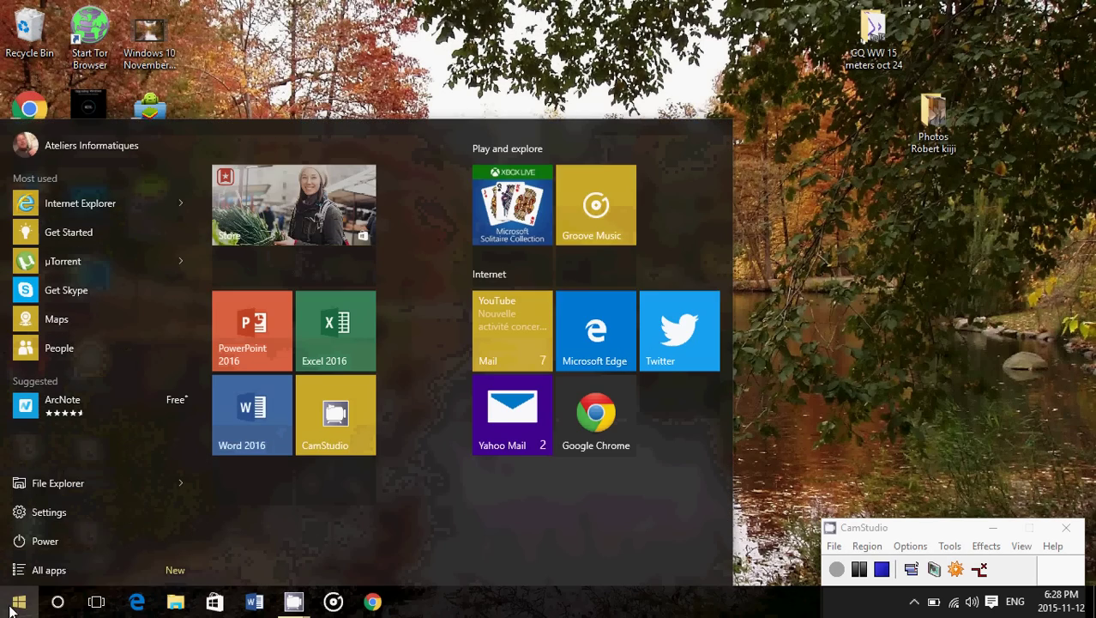
pyautogui.click(47, 542)
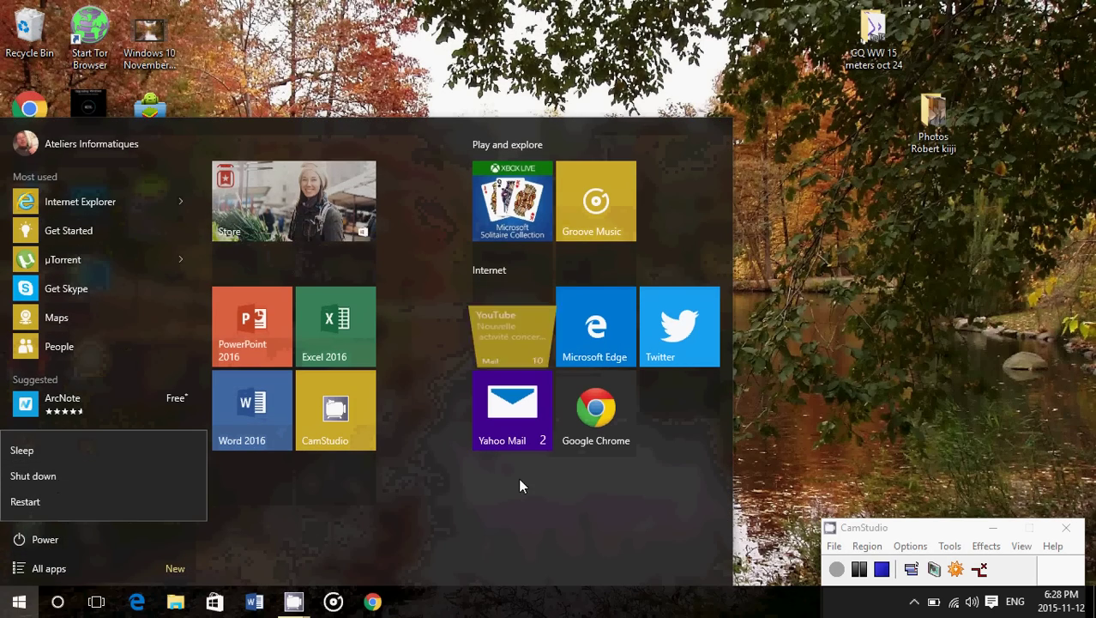
pyautogui.click(874, 300)
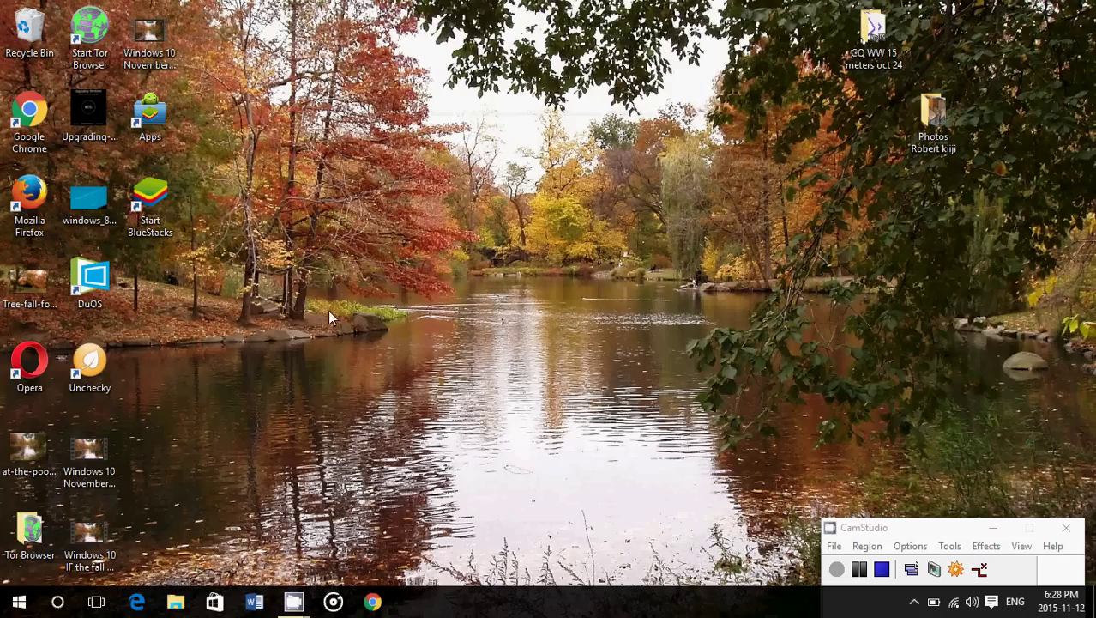
pyautogui.click(58, 602)
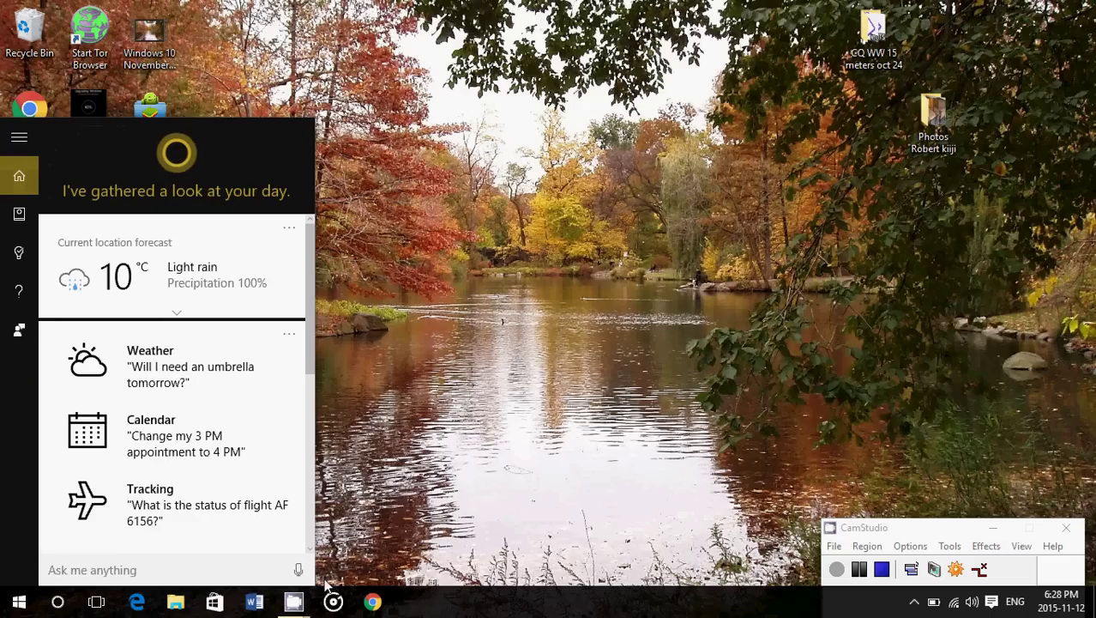
# - Ask Cortana aloud 'What is the weather like' to get Montreal's 10 °C light-rain forecast
pyautogui.click(299, 569)
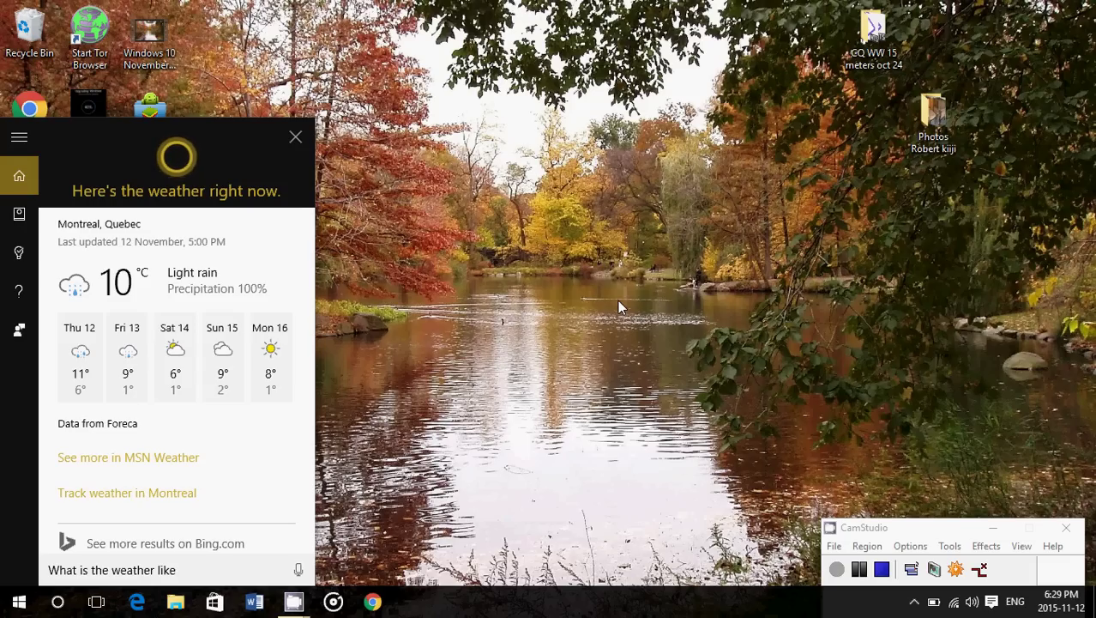
pyautogui.click(295, 137)
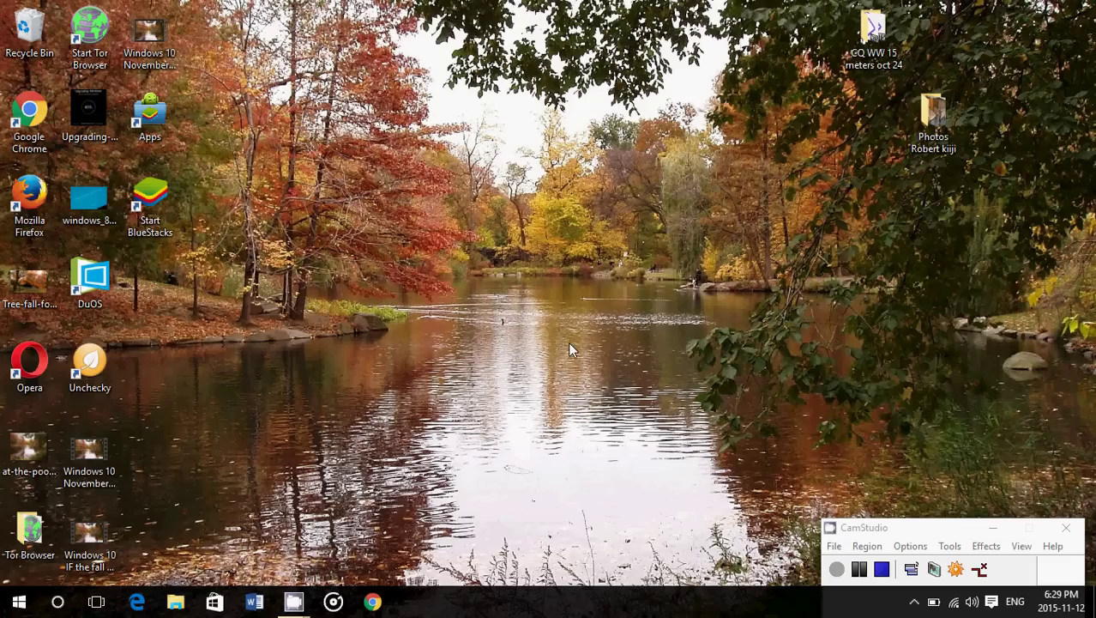